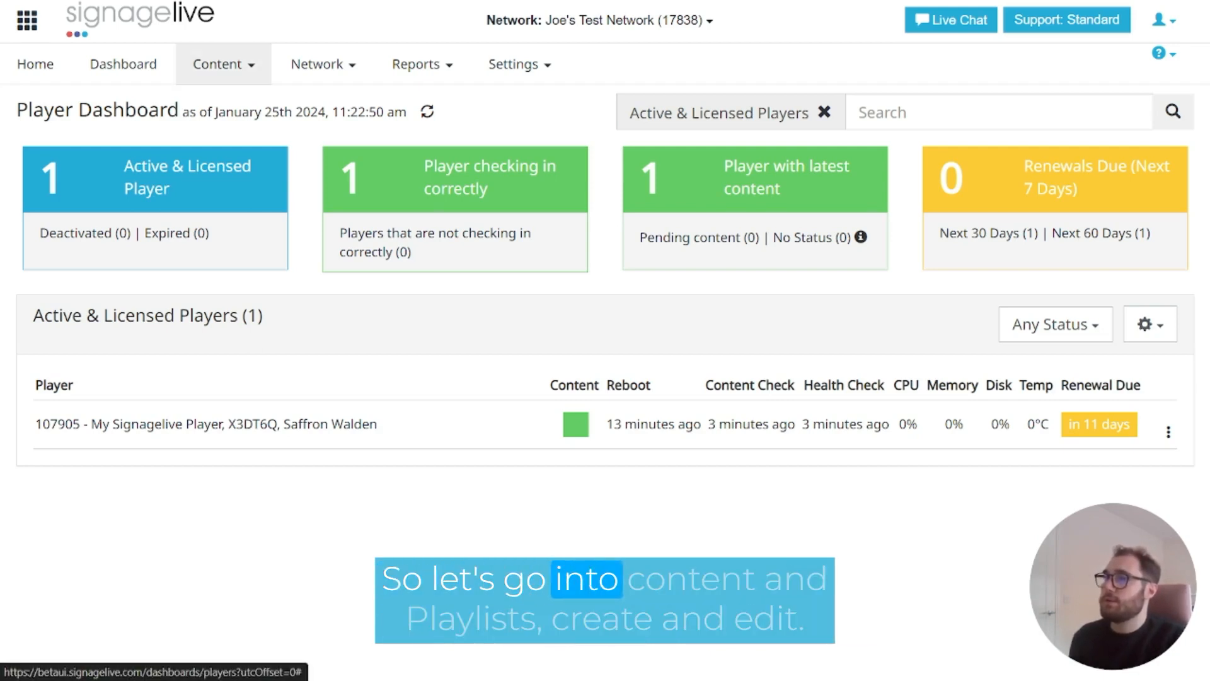
- Open the playlist editor and add the image 5 mins.jpg to a new playlist
{"action": "left_click", "coordinate": [223, 64]}
{"action": "mouse_move", "coordinate": [223, 133]}
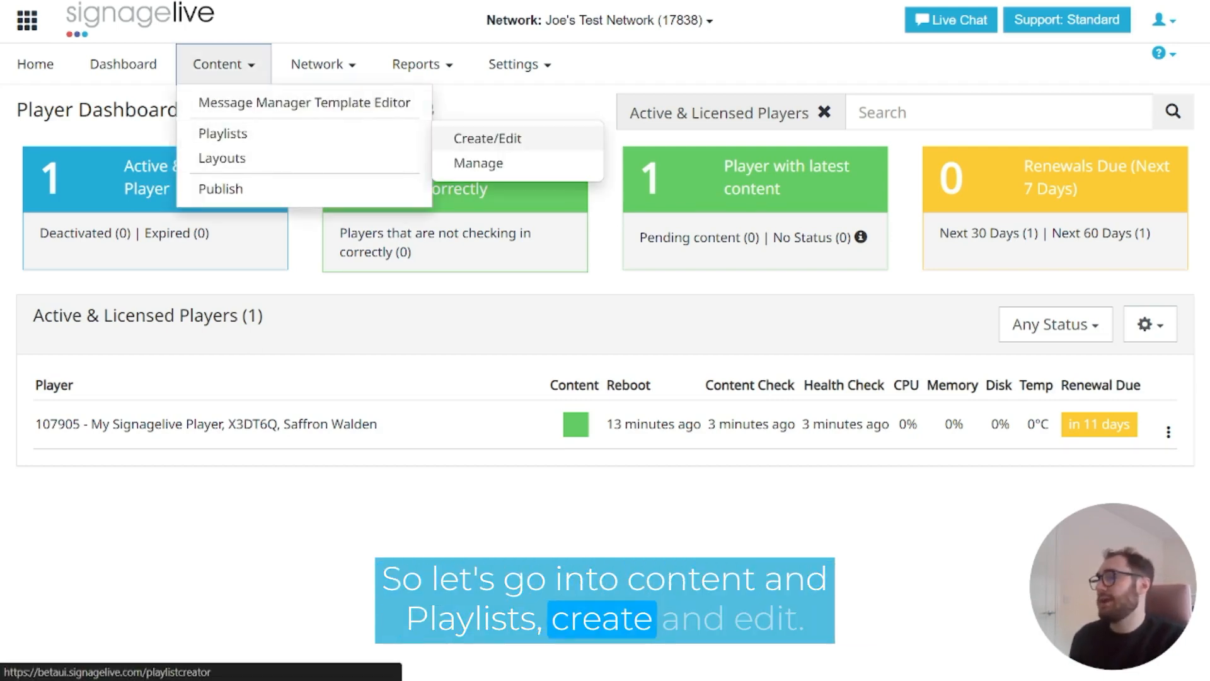
{"action": "left_click", "coordinate": [488, 138]}
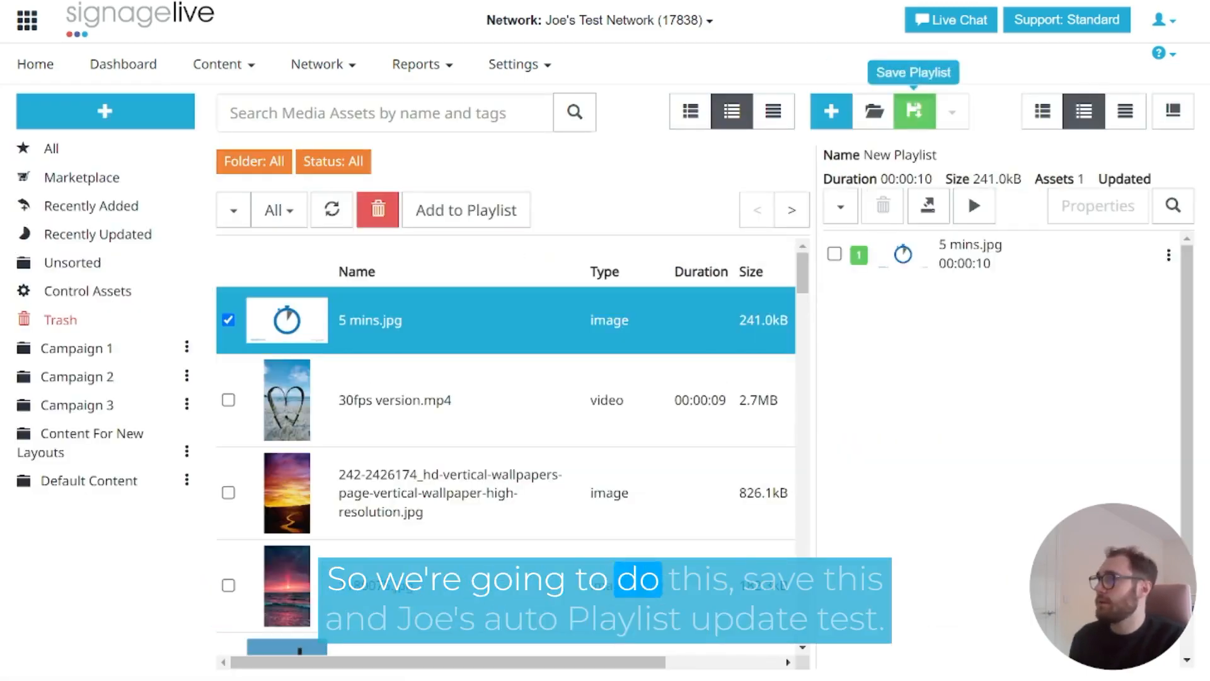
- Save the new playlist under the owner's first name in possessive form followed by "Auto Playlist Update Test"
{"action": "left_click", "coordinate": [915, 111]}
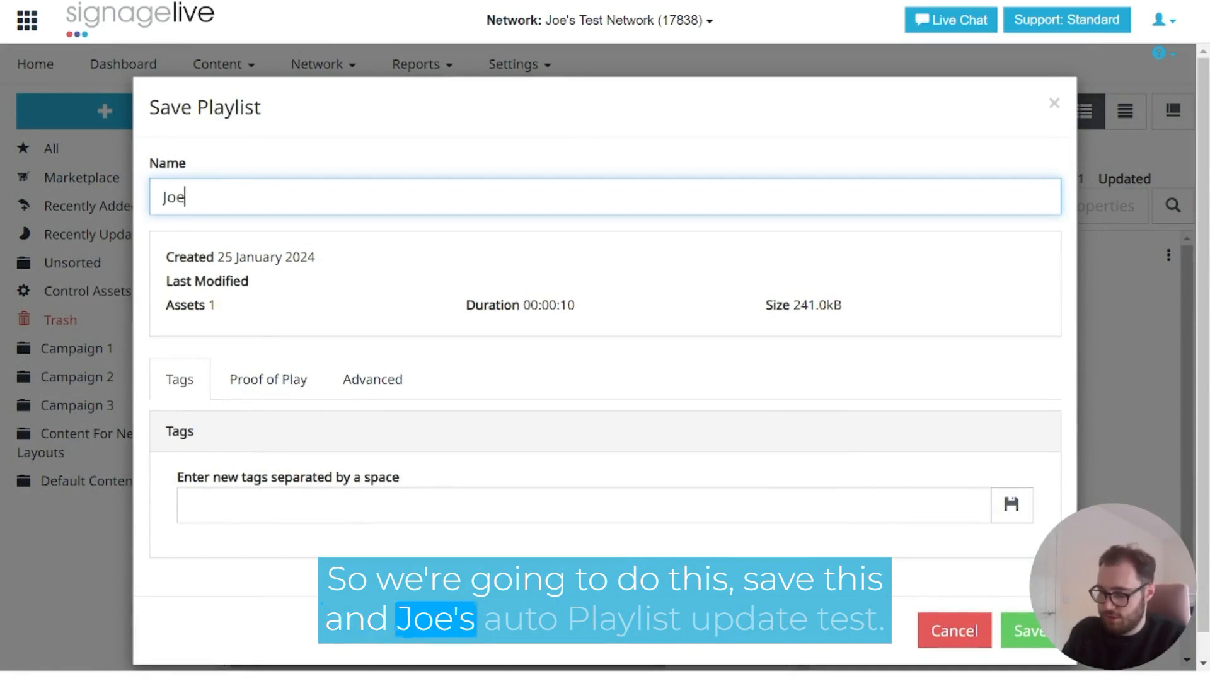
{"action": "type", "text": "Joe's Auto Play"}
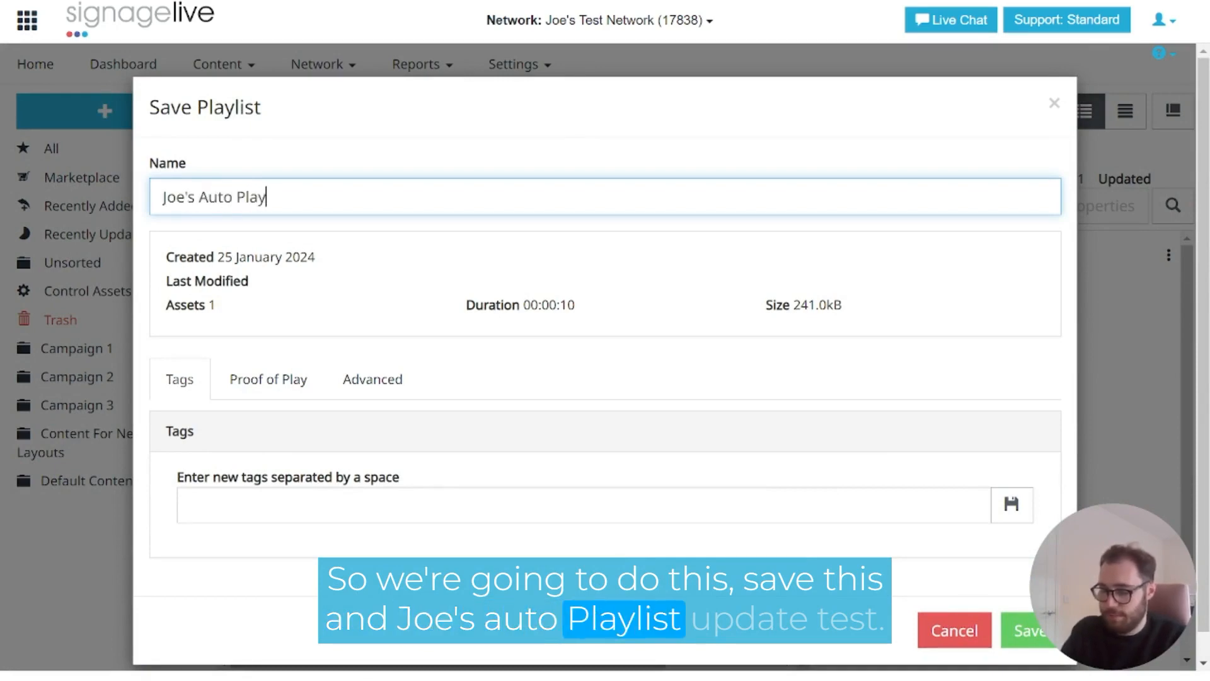
{"action": "type", "text": "list Update Te"}
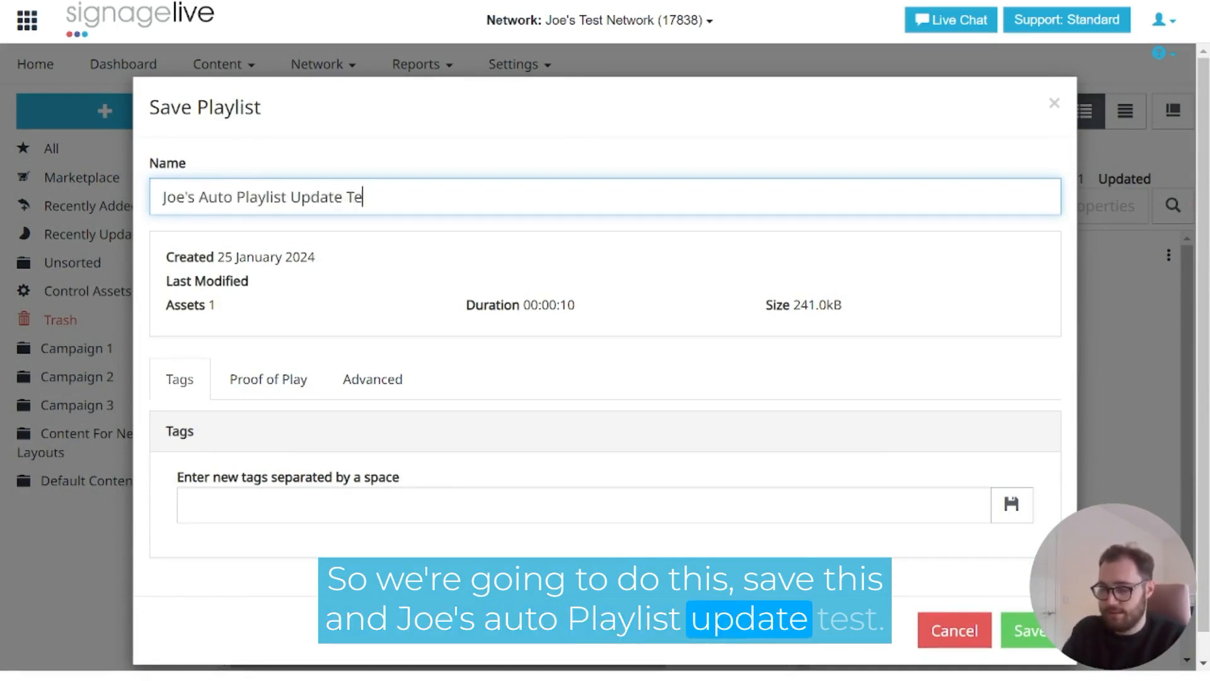
{"action": "type", "text": "st"}
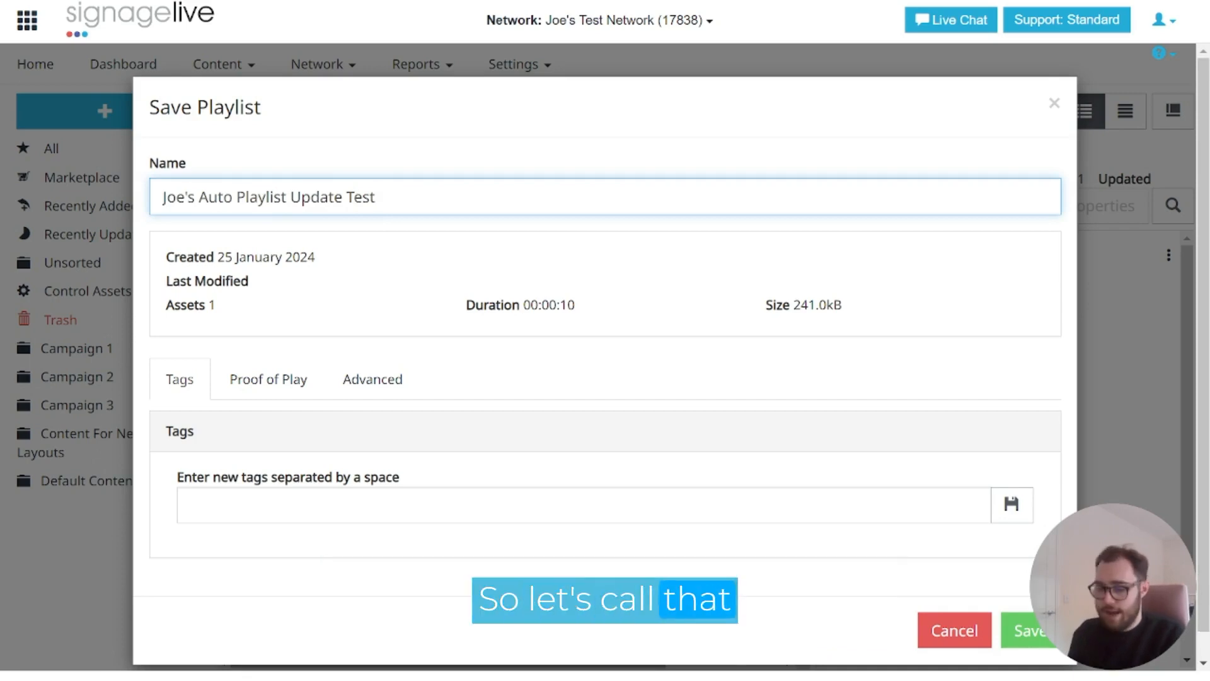
{"action": "key", "text": "ctrl+a"}
{"action": "key", "text": "Return"}
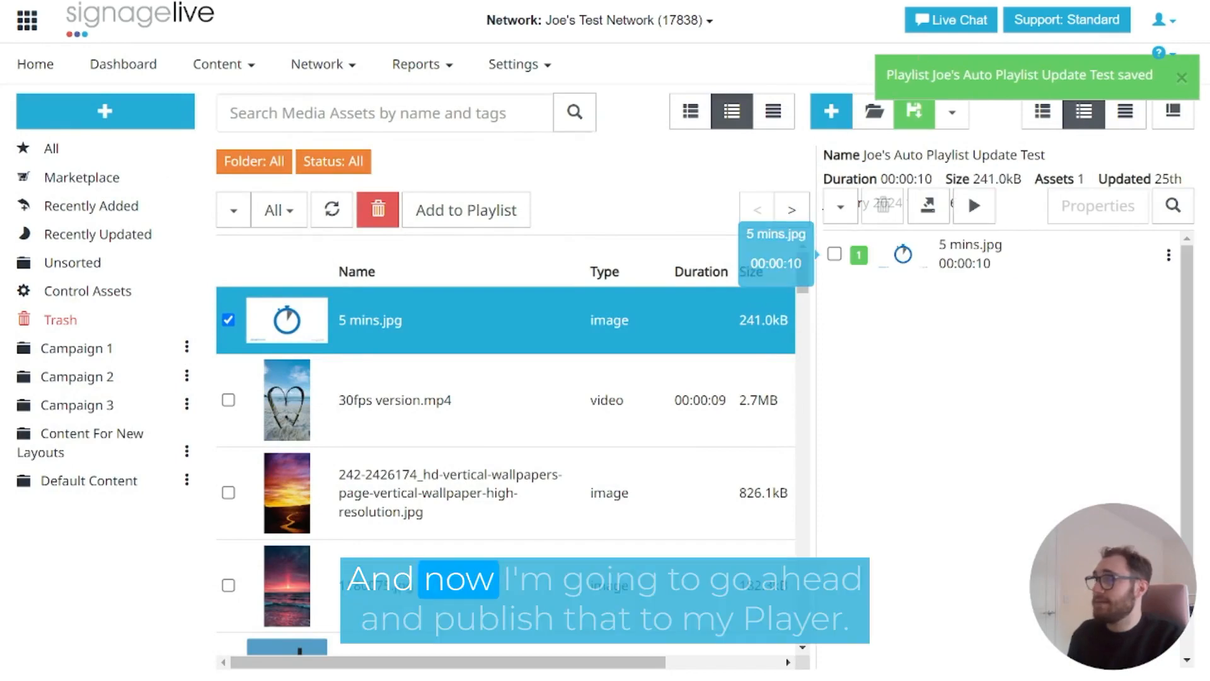
- Start a new publication scheduled to play between the chosen dates and times
{"action": "left_click", "coordinate": [224, 63]}
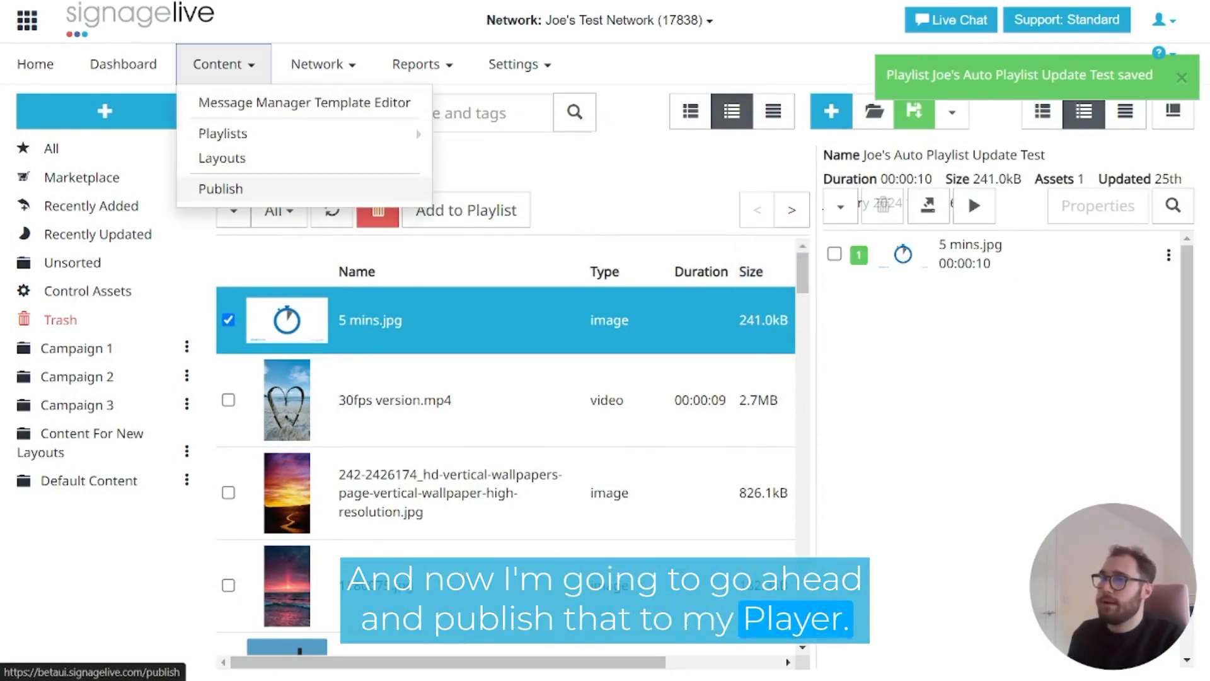
{"action": "left_click", "coordinate": [208, 189]}
{"action": "left_click", "coordinate": [593, 215]}
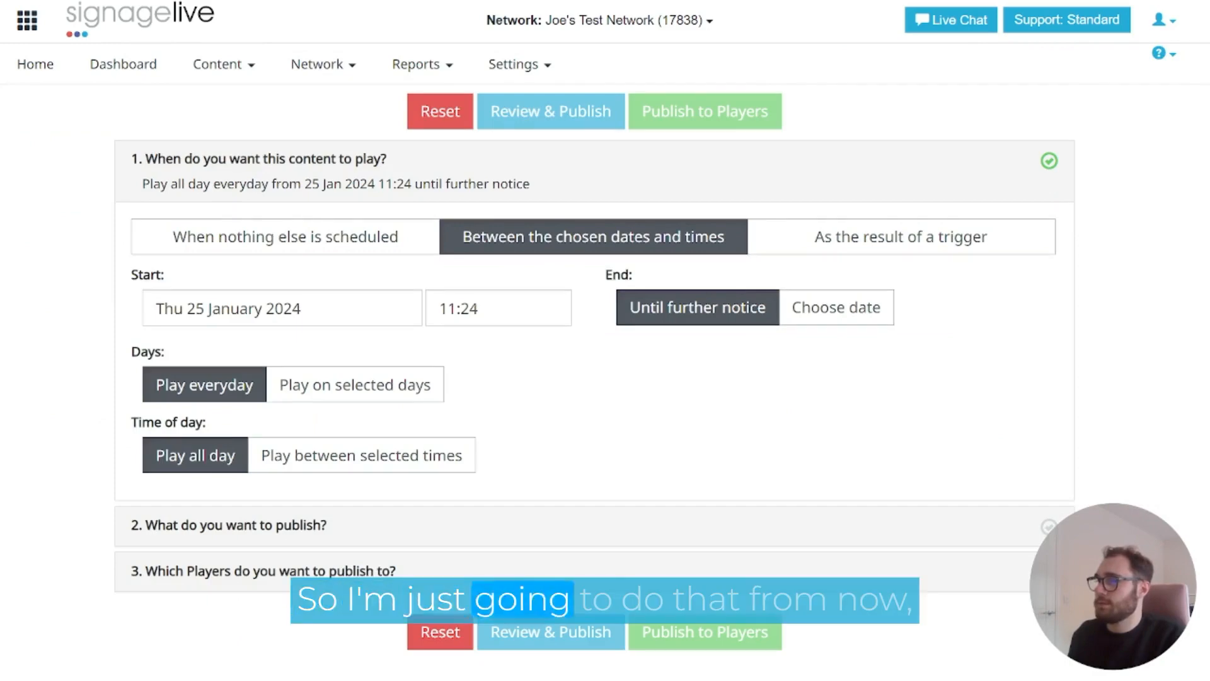
- Choose the Auto Playlist Update Test playlist as the content to publish
{"action": "left_click", "coordinate": [229, 527]}
{"action": "left_click", "coordinate": [594, 305]}
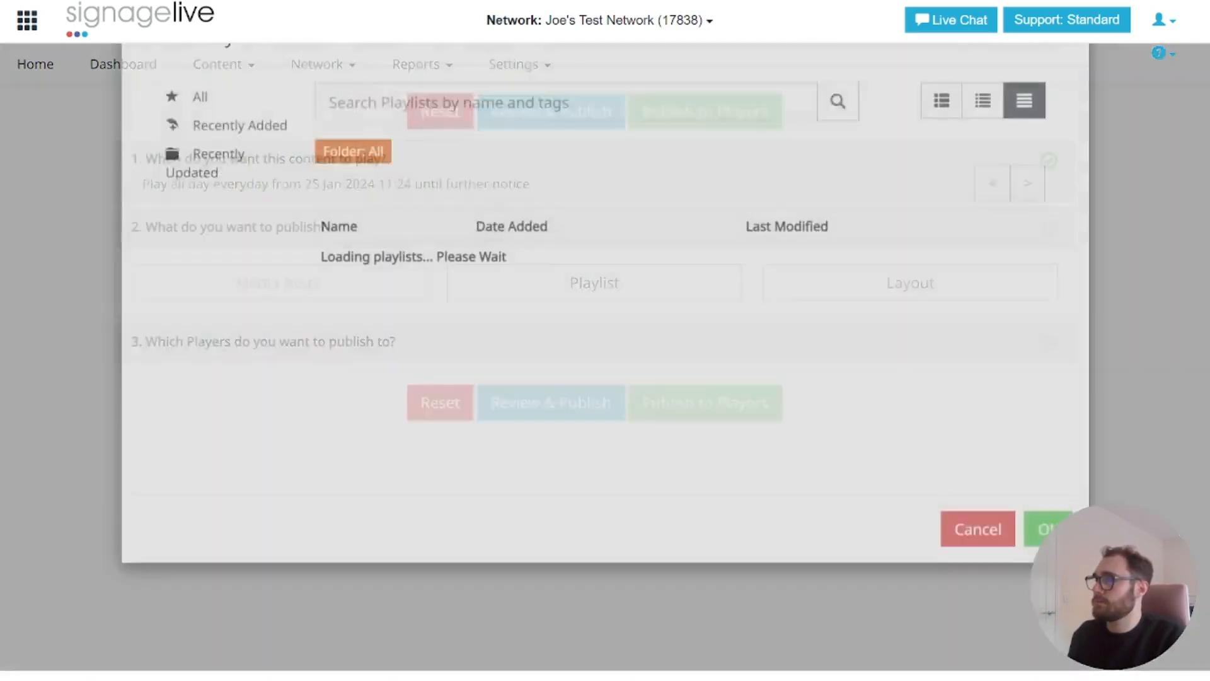
{"action": "left_click", "coordinate": [504, 327]}
{"action": "left_click", "coordinate": [1047, 599]}
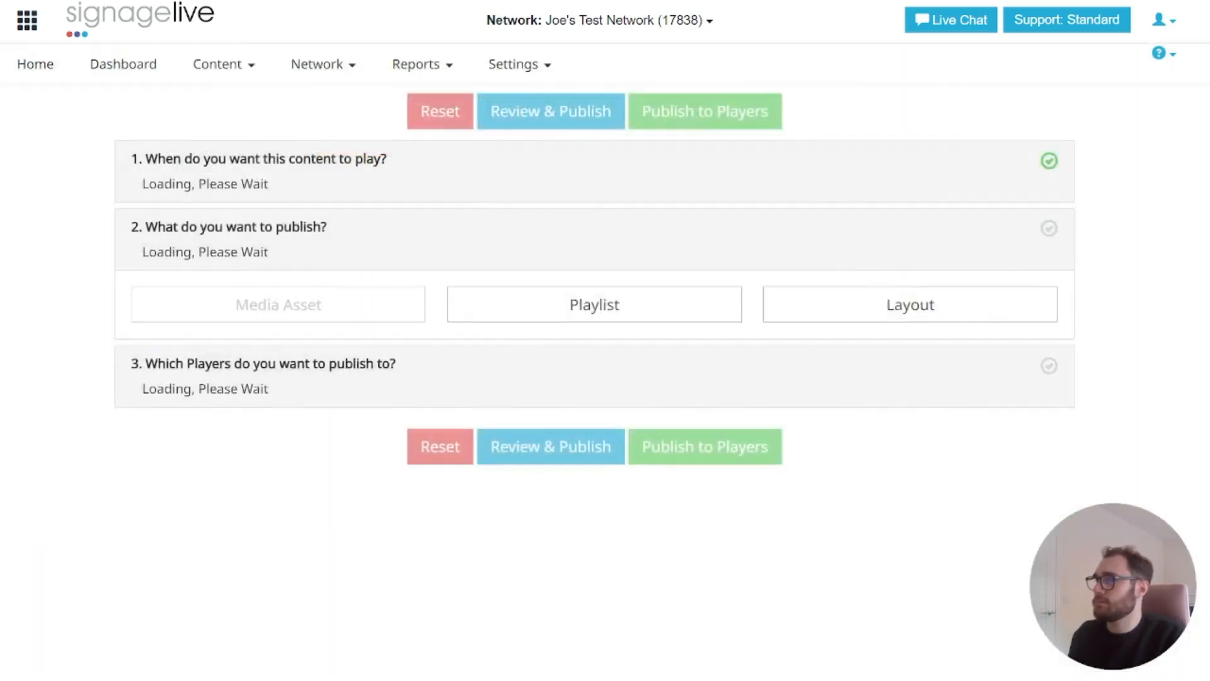
- Select My Signagelive Player as the target and publish the playlist to it
{"action": "scroll", "coordinate": [592, 378], "scroll_direction": "down", "scroll_amount": 6}
{"action": "left_click", "coordinate": [262, 570]}
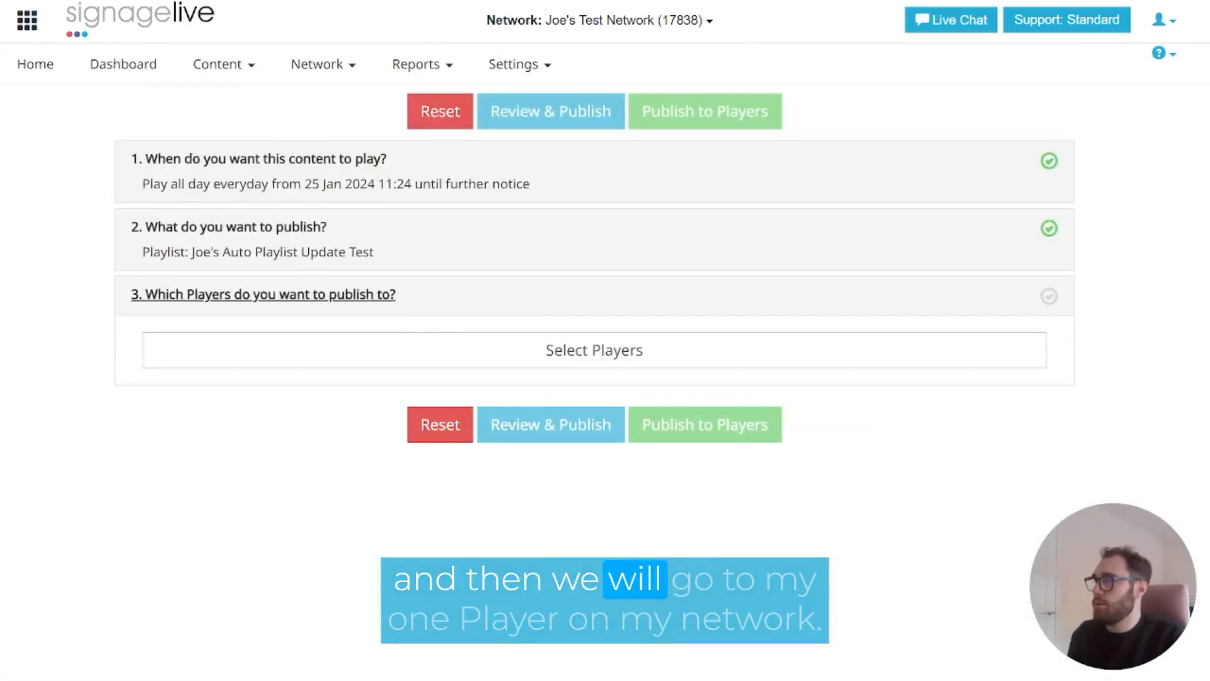
{"action": "left_click", "coordinate": [593, 349]}
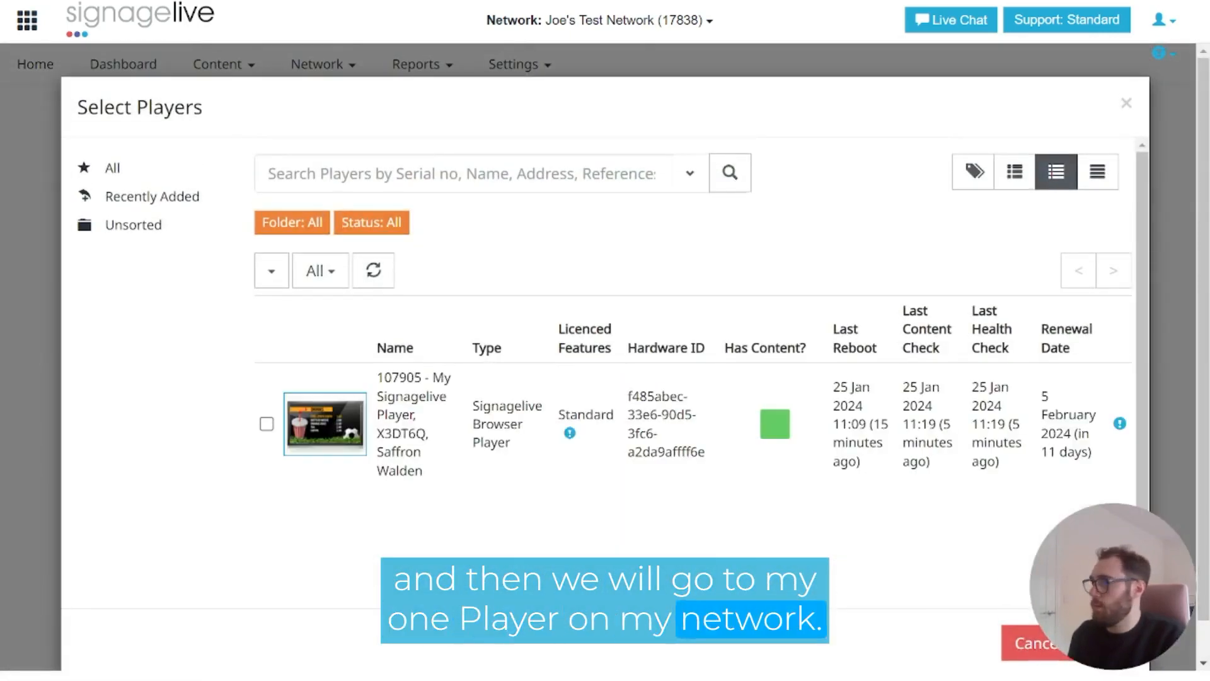
{"action": "left_click", "coordinate": [267, 423]}
{"action": "left_click", "coordinate": [1101, 643]}
{"action": "scroll", "coordinate": [593, 378], "scroll_direction": "down", "scroll_amount": 3}
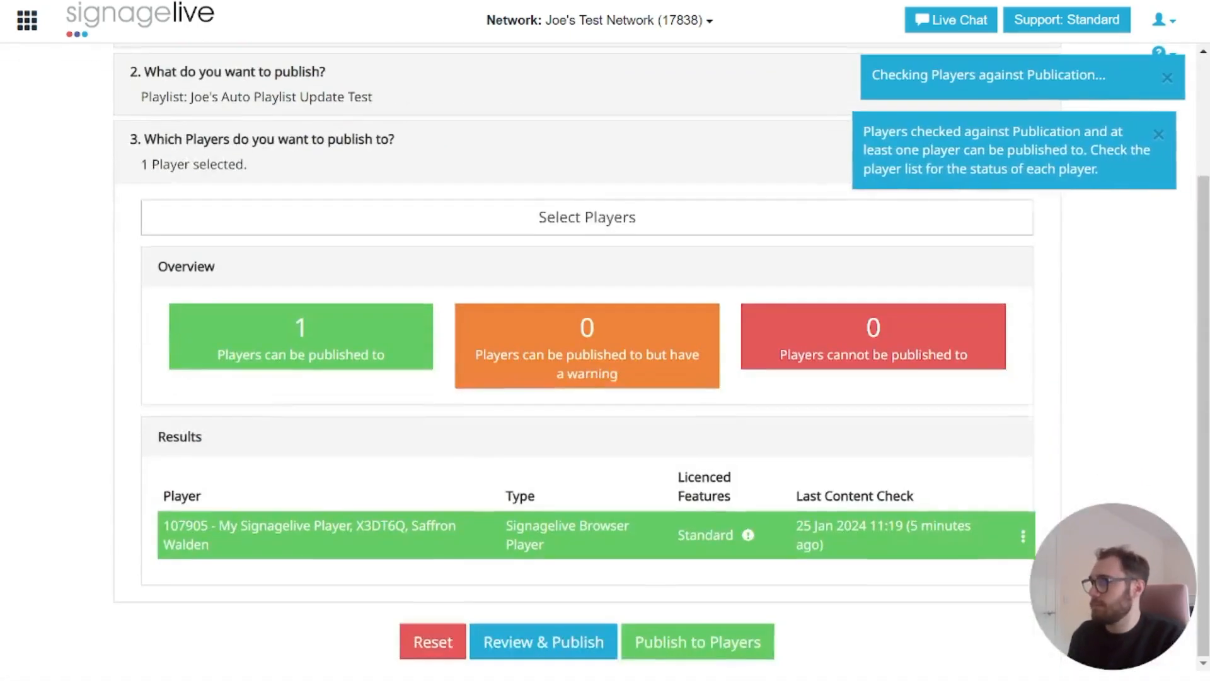
{"action": "left_click", "coordinate": [698, 641]}
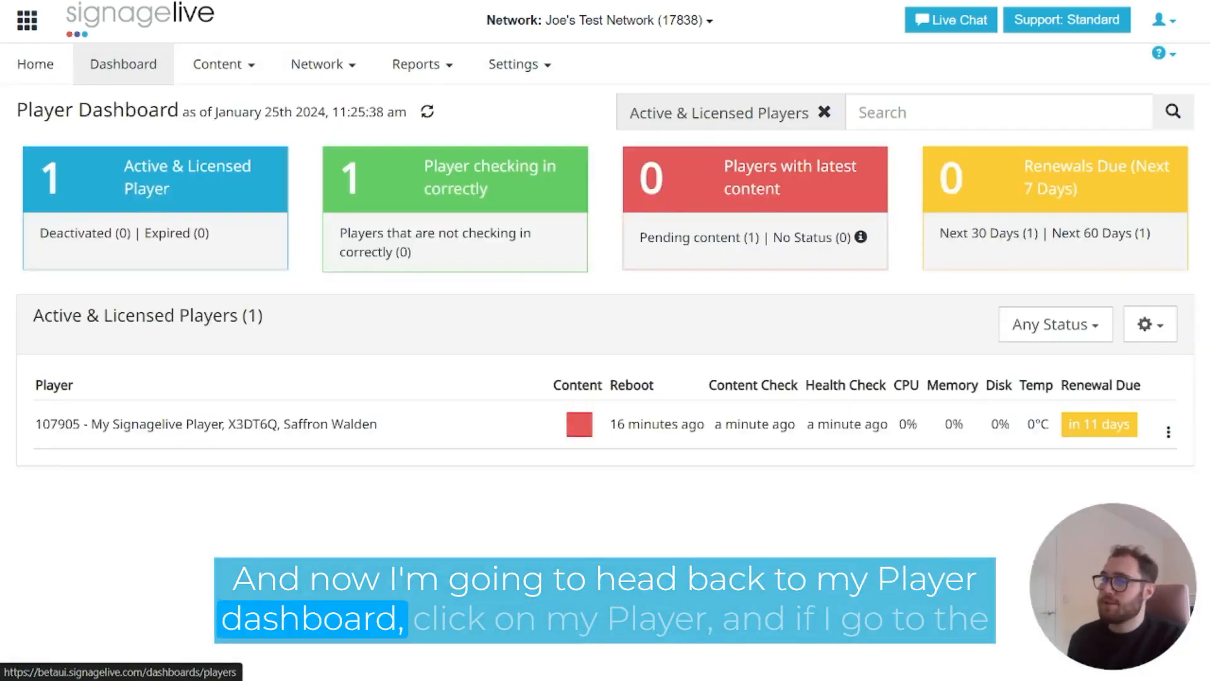
- Examine the content download progress and the scheduled playlist's status on My Signagelive Player
{"action": "left_click", "coordinate": [208, 423]}
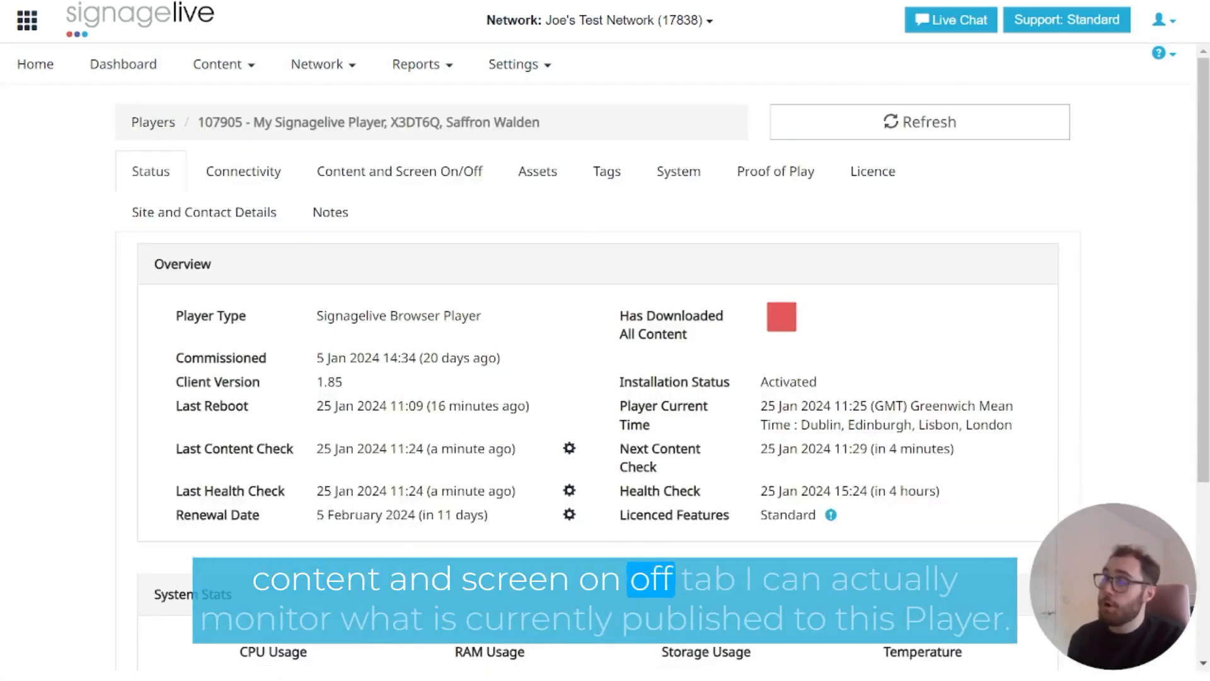
{"action": "left_click", "coordinate": [400, 171]}
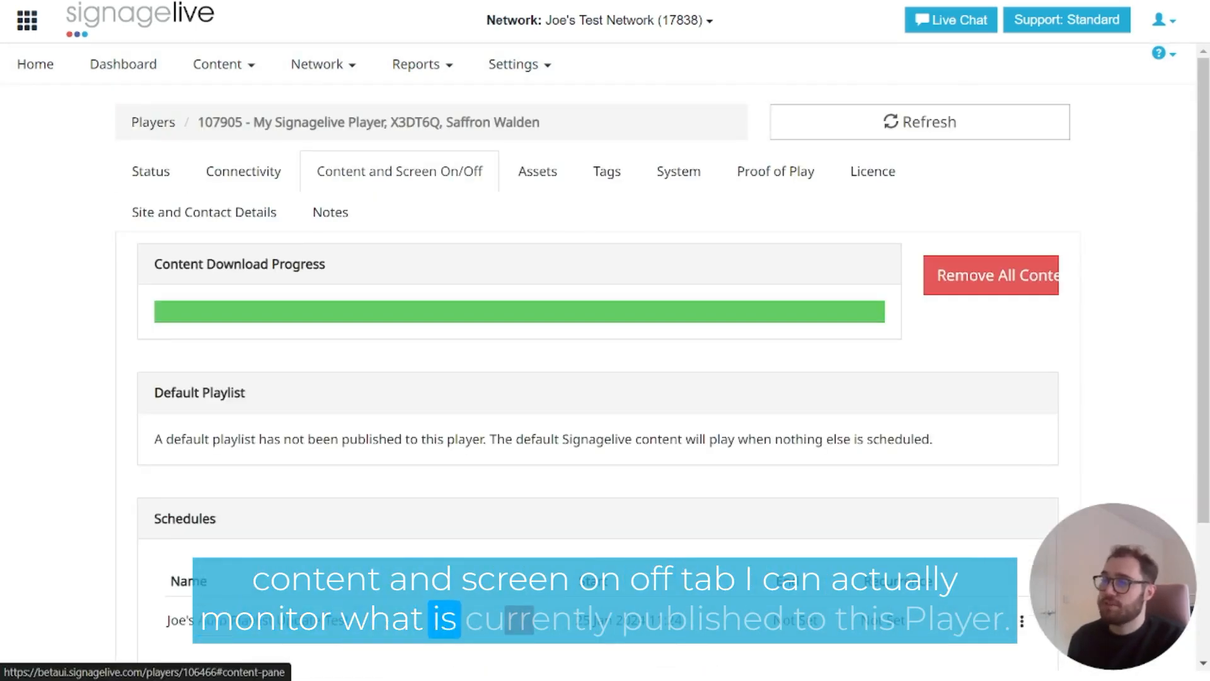
{"action": "scroll", "coordinate": [599, 378], "scroll_direction": "down", "scroll_amount": 1}
{"action": "scroll", "coordinate": [599, 378], "scroll_direction": "down", "scroll_amount": 1}
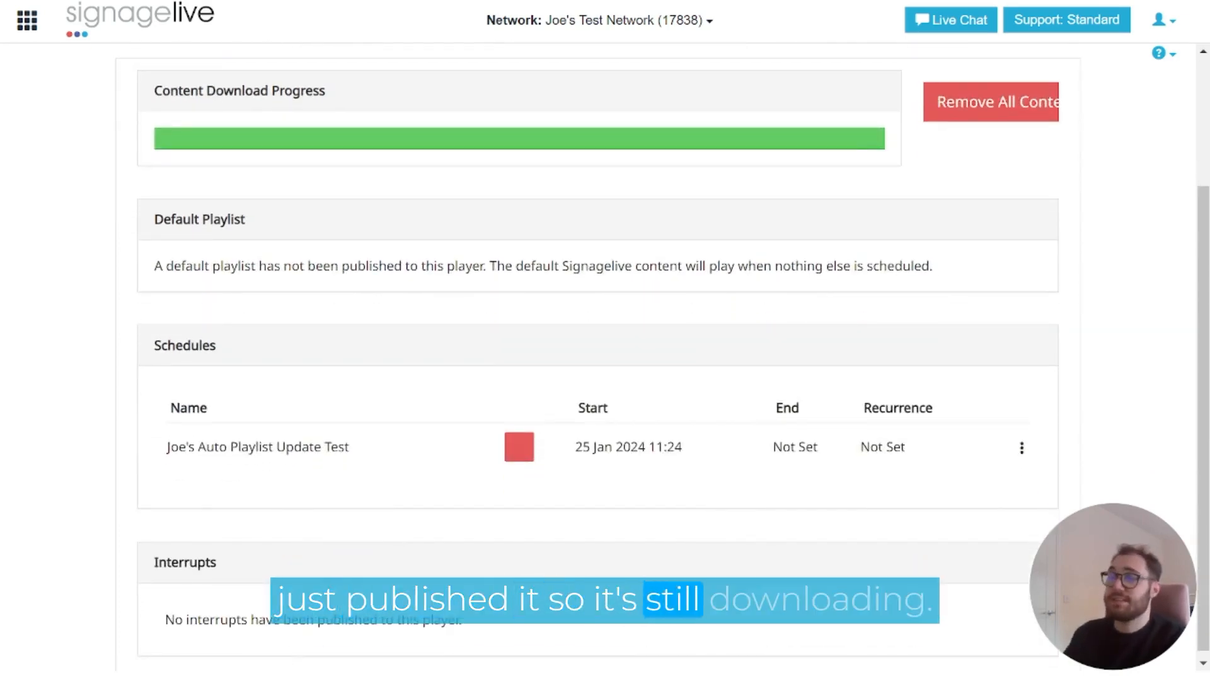
{"action": "scroll", "coordinate": [599, 353], "scroll_direction": "up", "scroll_amount": 2}
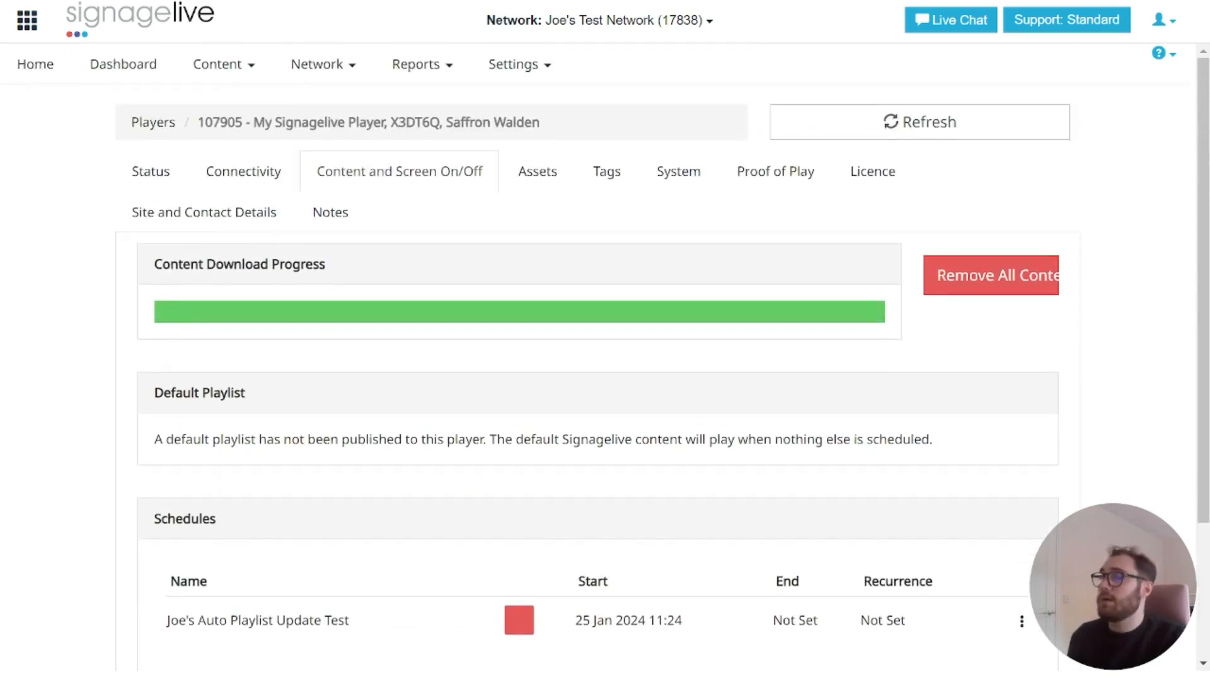
{"action": "scroll", "coordinate": [598, 353], "scroll_direction": "down", "scroll_amount": 2}
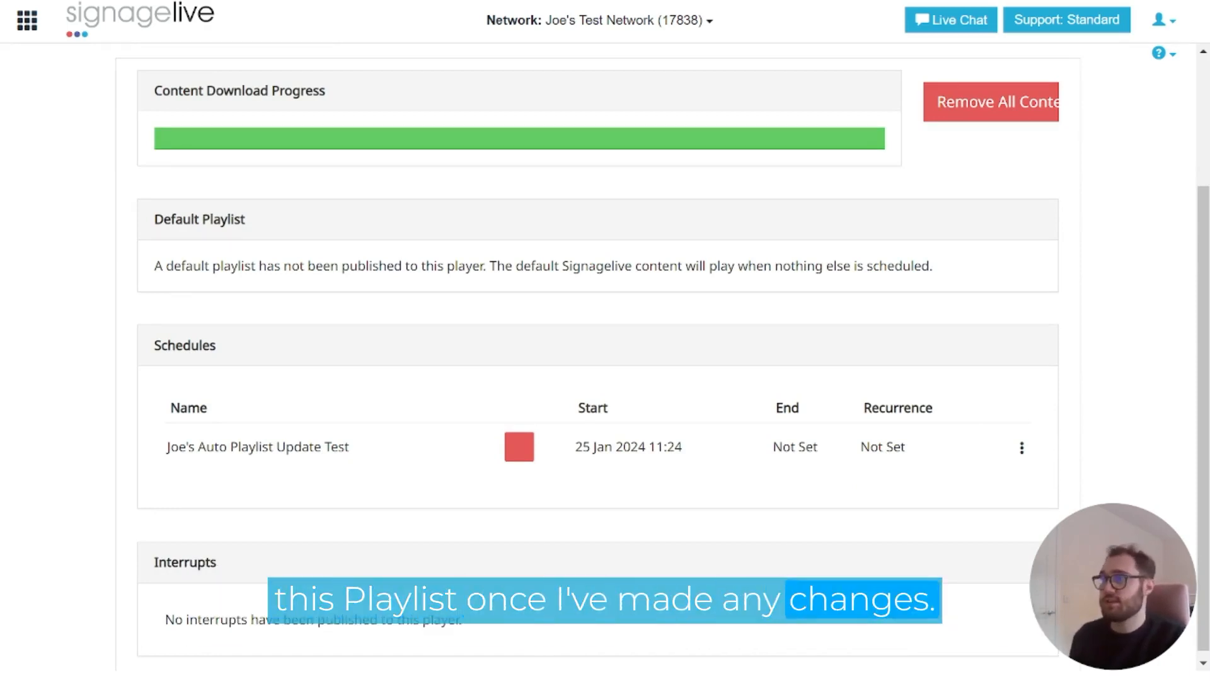
{"action": "scroll", "coordinate": [598, 353], "scroll_direction": "up", "scroll_amount": 1}
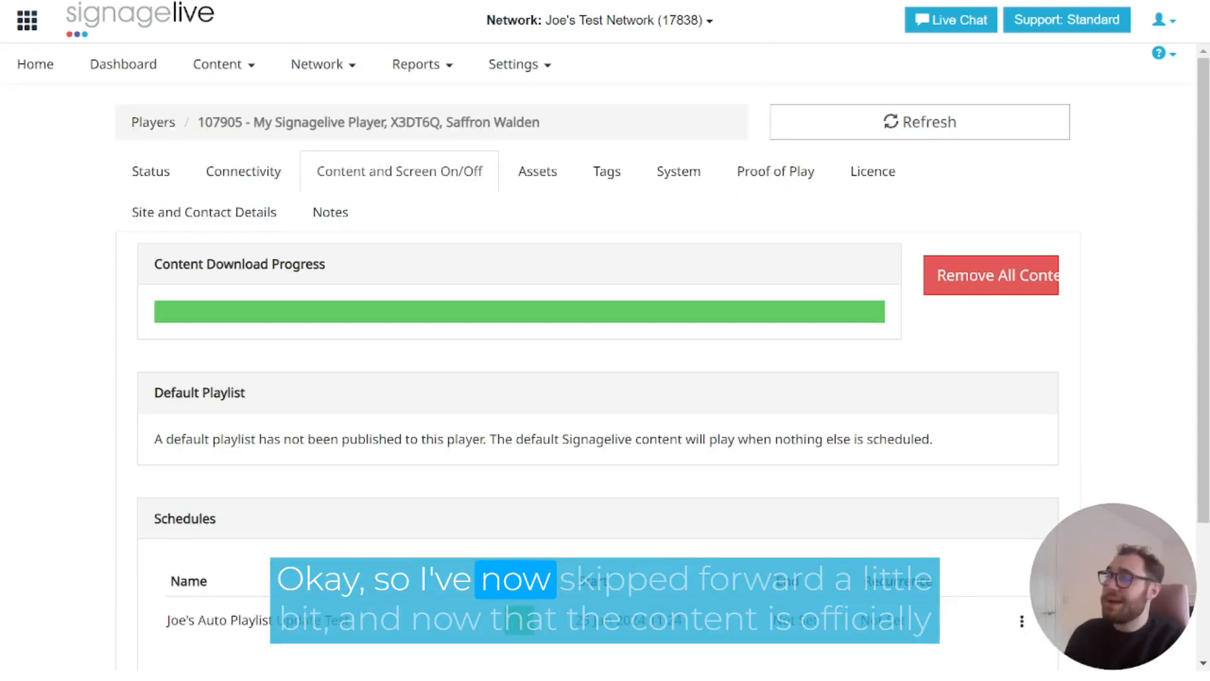
{"action": "scroll", "coordinate": [605, 340], "scroll_direction": "down", "scroll_amount": 2}
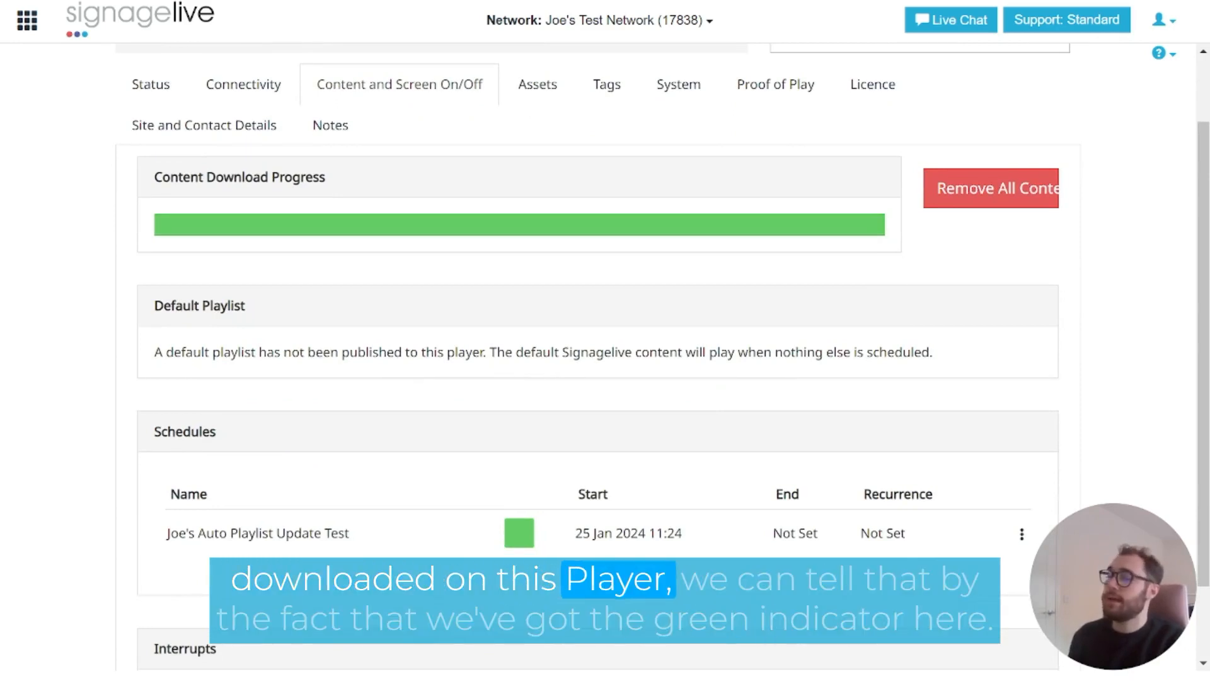
{"action": "scroll", "coordinate": [605, 340], "scroll_direction": "down", "scroll_amount": 2}
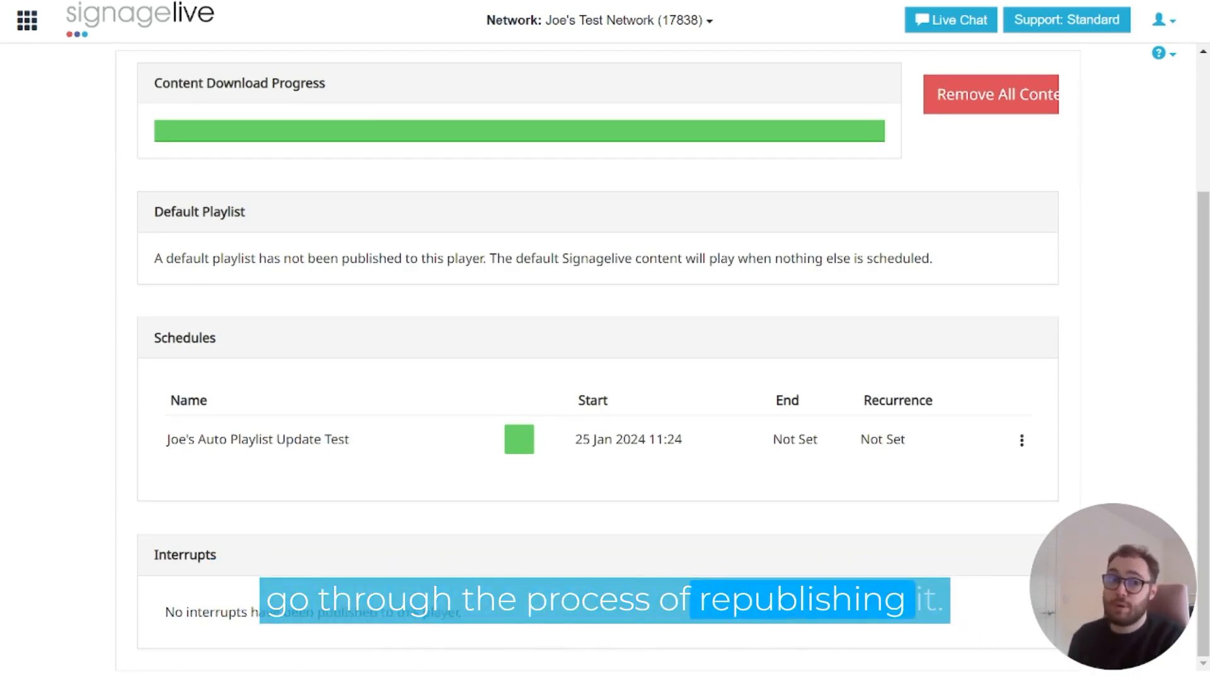
- Open the scheduled Auto Playlist Update Test playlist for editing from the player's schedules
{"action": "scroll", "coordinate": [599, 359], "scroll_direction": "up", "scroll_amount": 2}
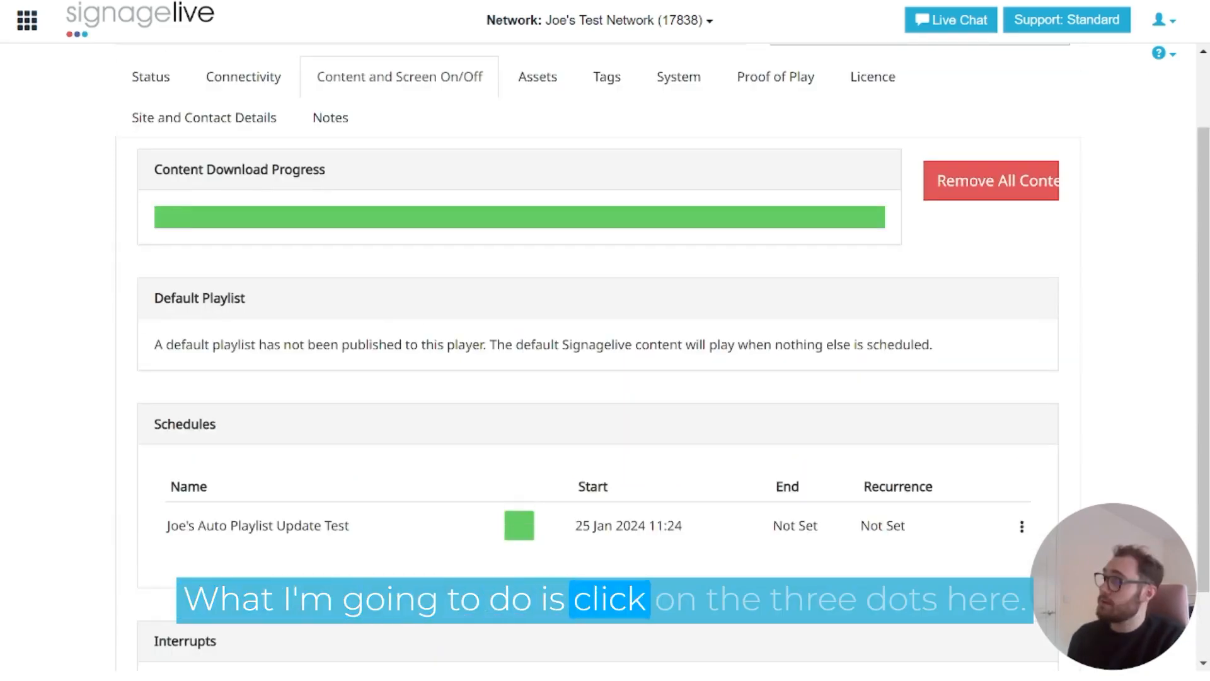
{"action": "left_click", "coordinate": [1022, 525]}
{"action": "left_click", "coordinate": [891, 538]}
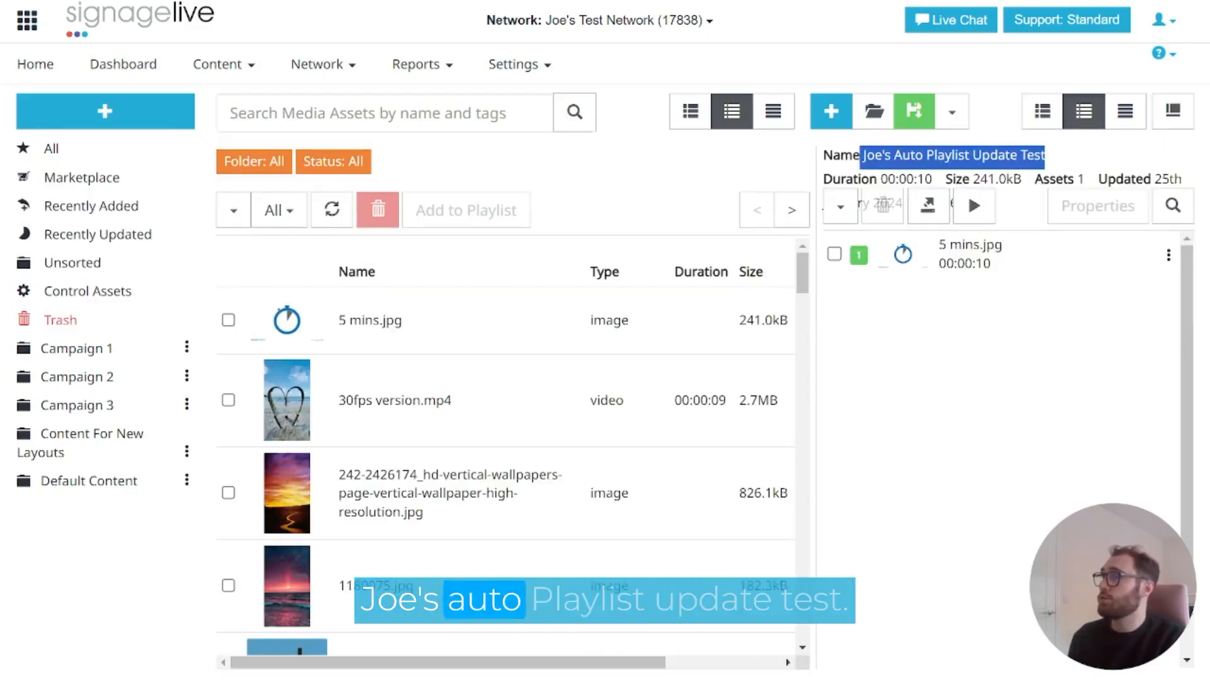
{"action": "left_click_drag", "start_coordinate": [971, 254], "coordinate": [940, 254]}
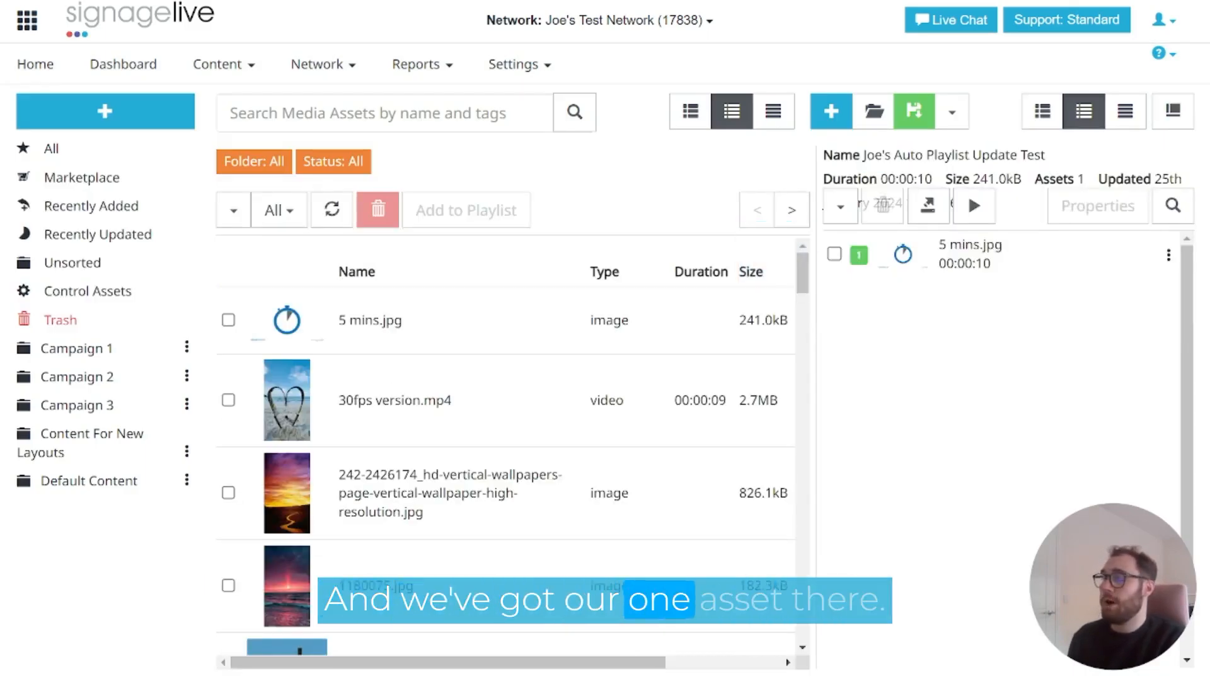
- Add the first BBC widget to the playlist after 5 mins.jpg and save the playlist under its existing name
{"action": "scroll", "coordinate": [504, 441], "scroll_direction": "down", "scroll_amount": 3}
{"action": "scroll", "coordinate": [504, 442], "scroll_direction": "down", "scroll_amount": 4}
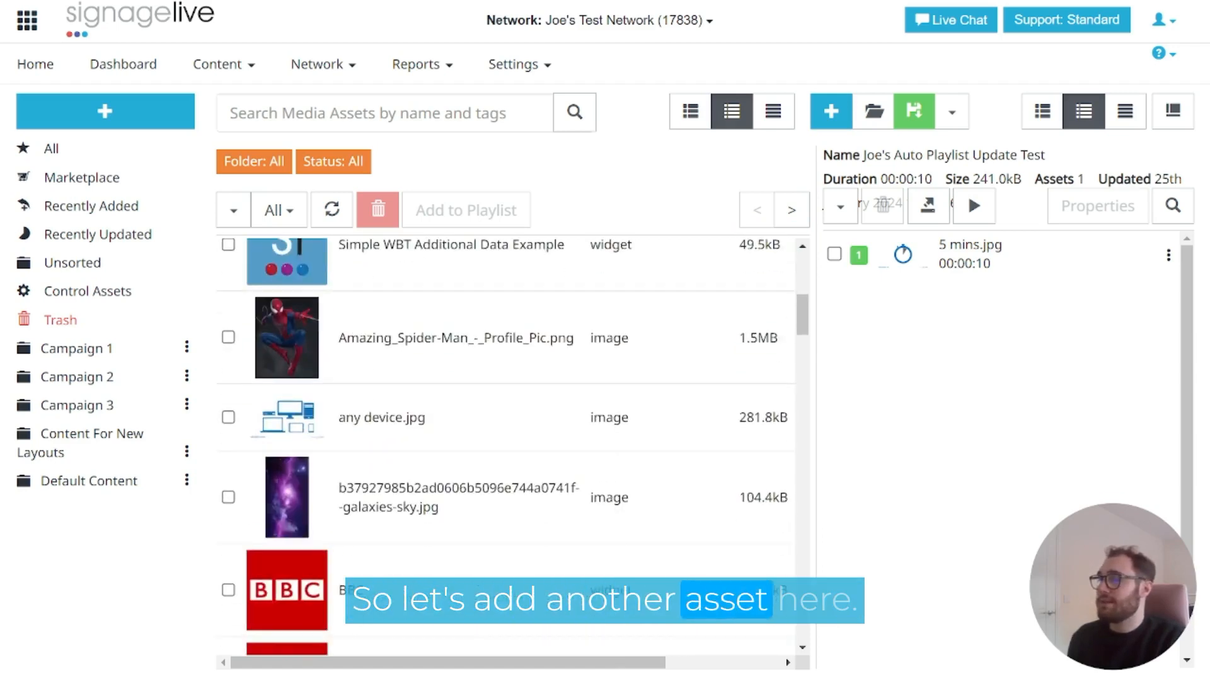
{"action": "scroll", "coordinate": [504, 442], "scroll_direction": "down", "scroll_amount": 3}
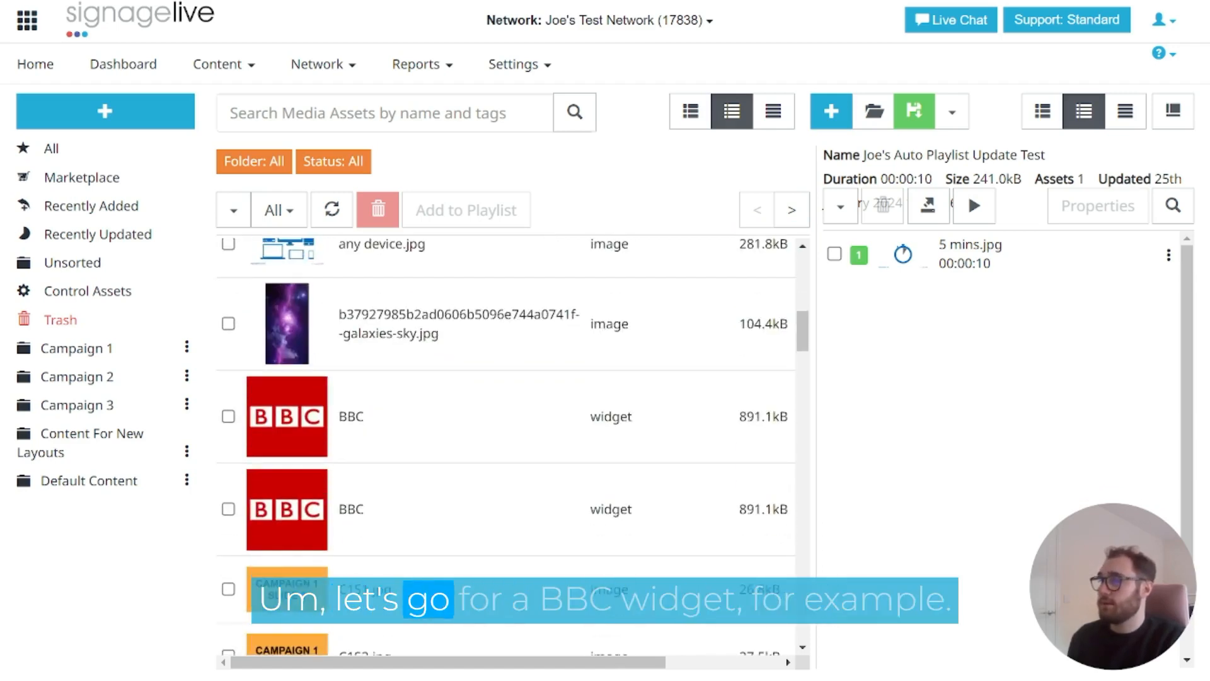
{"action": "left_click_drag", "start_coordinate": [286, 416], "coordinate": [945, 302]}
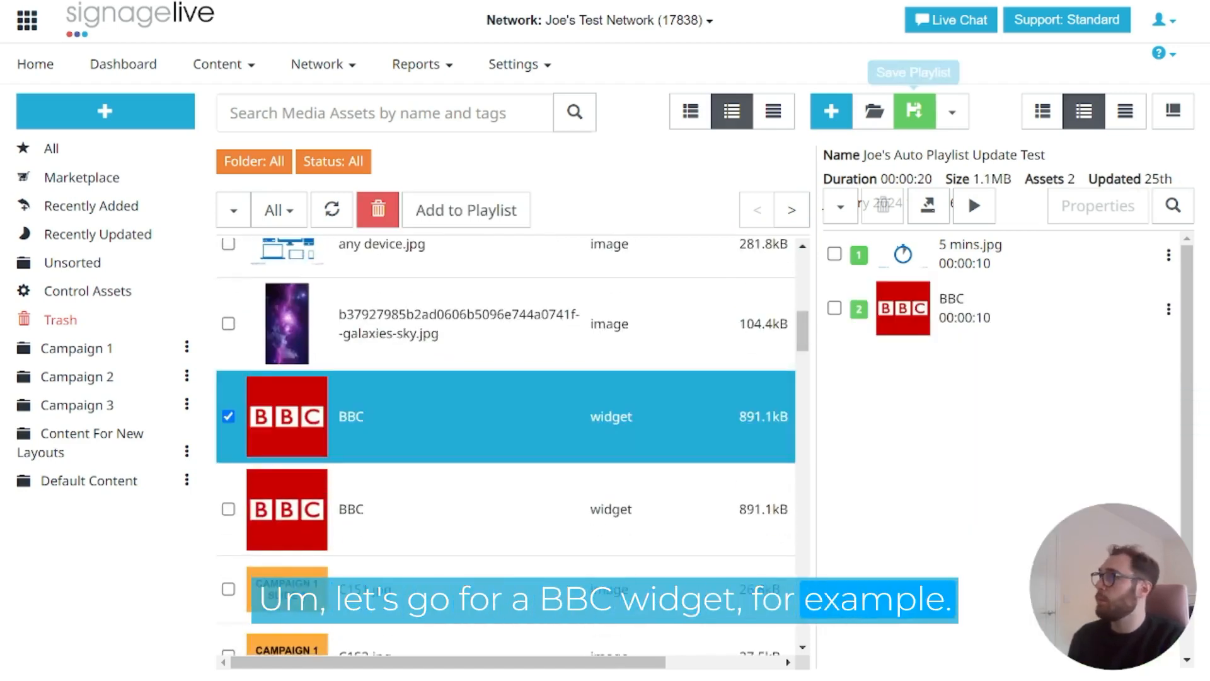
{"action": "left_click", "coordinate": [914, 111]}
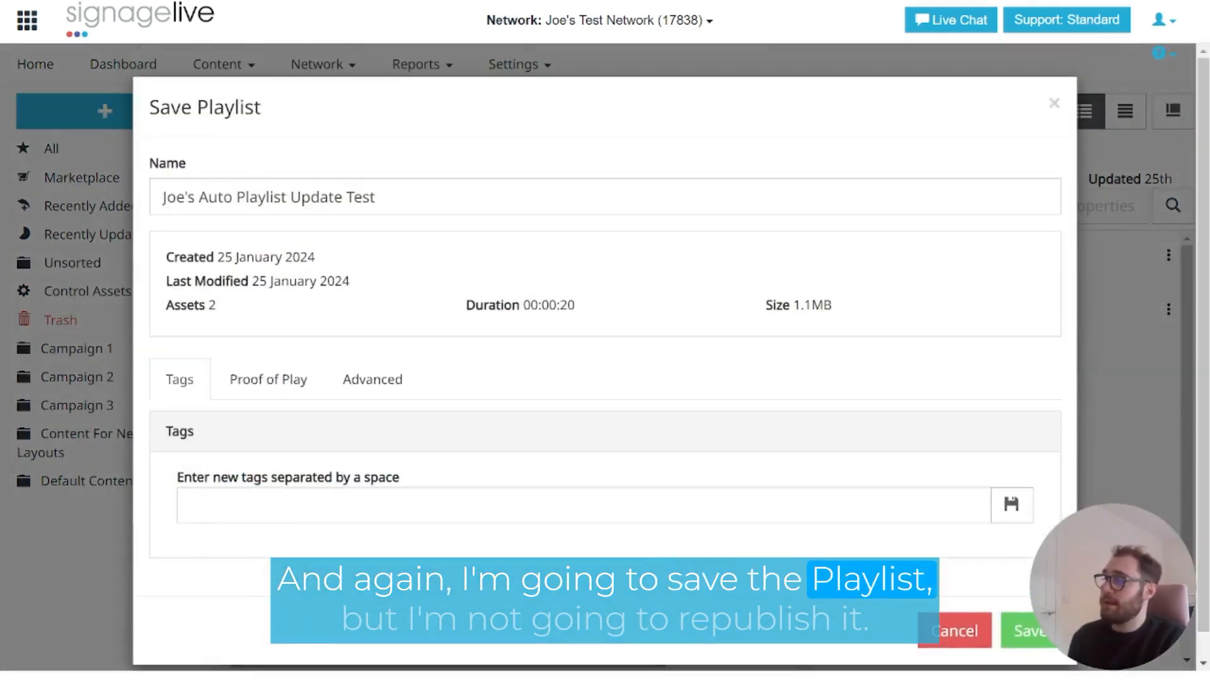
{"action": "left_click", "coordinate": [1032, 631]}
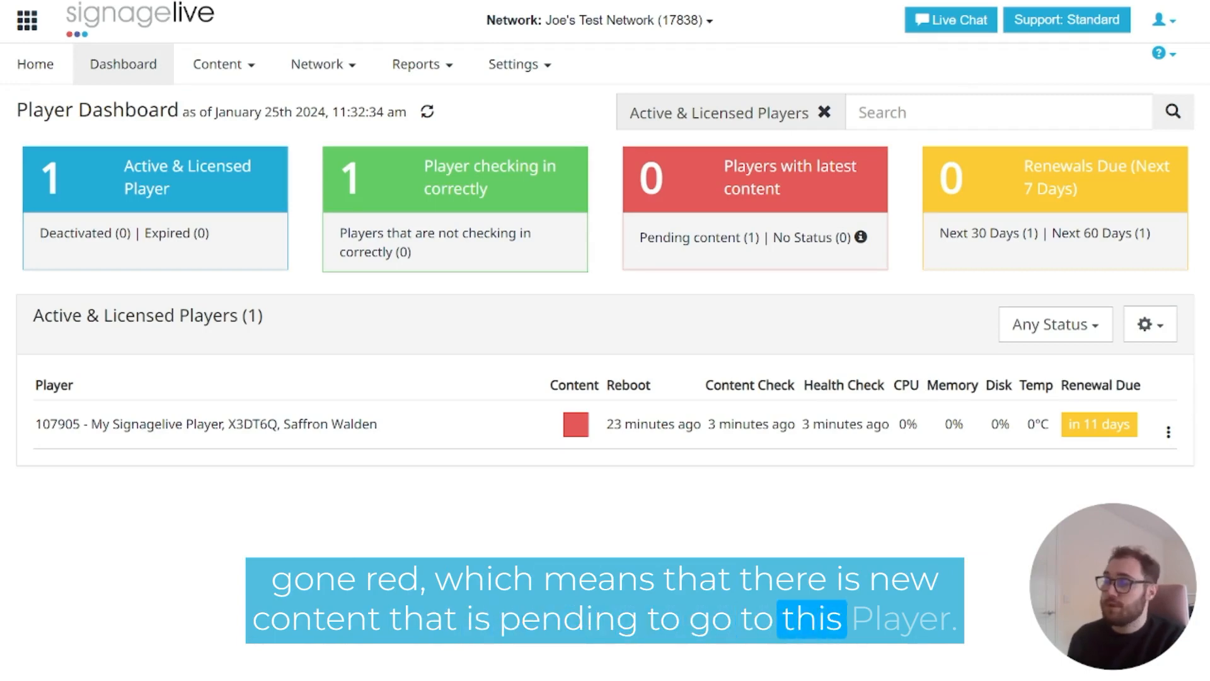
- Examine My Signagelive Player's schedule status and whether the BBC widget is on the device among its assets
{"action": "left_click", "coordinate": [208, 423]}
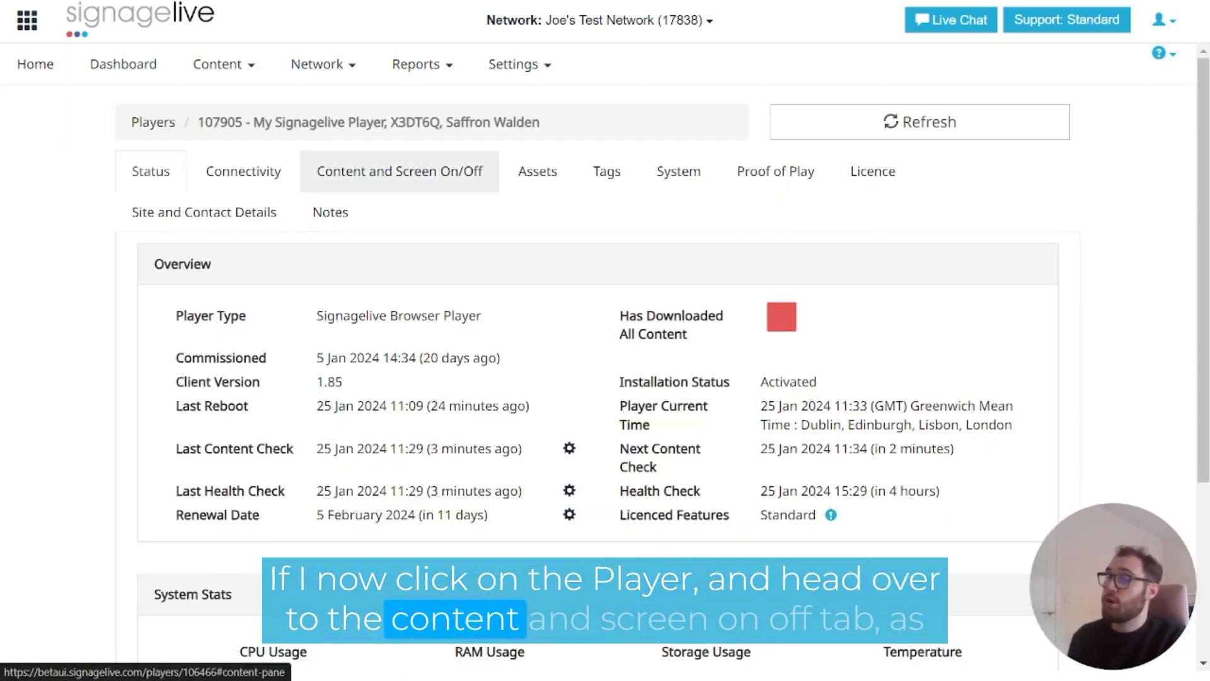
{"action": "left_click", "coordinate": [400, 171]}
{"action": "scroll", "coordinate": [400, 171], "scroll_direction": "down", "scroll_amount": 2}
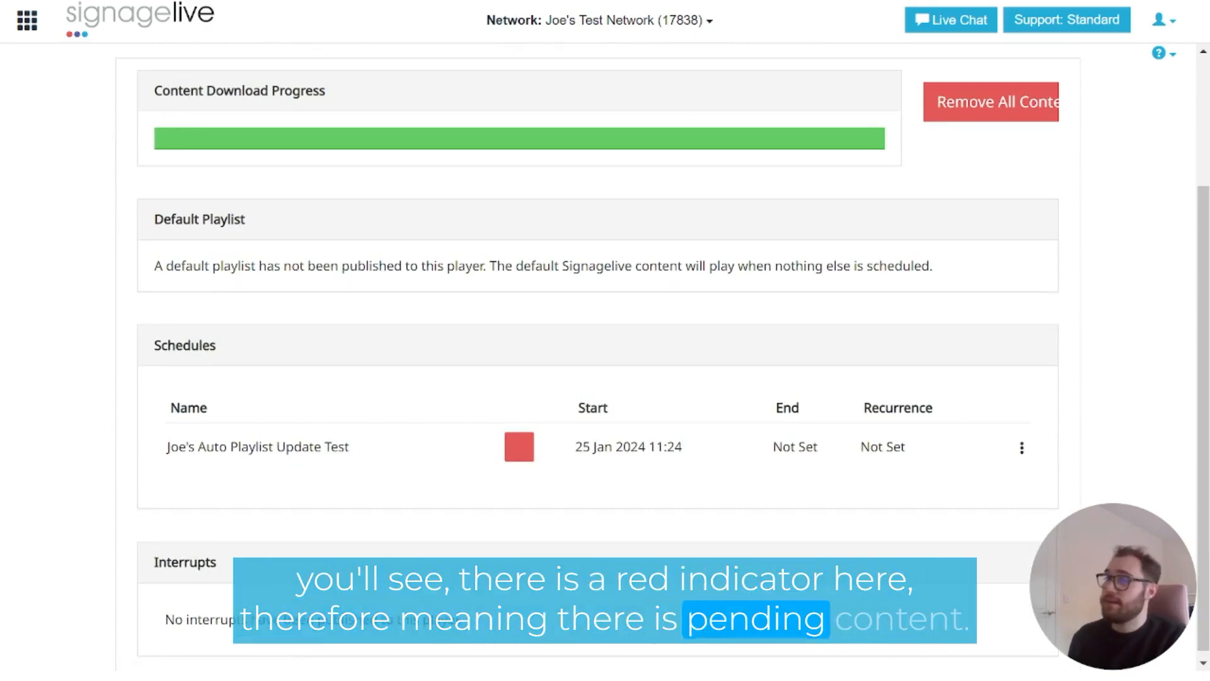
{"action": "scroll", "coordinate": [599, 353], "scroll_direction": "up", "scroll_amount": 3}
{"action": "left_click", "coordinate": [537, 171]}
{"action": "scroll", "coordinate": [538, 171], "scroll_direction": "down", "scroll_amount": 1}
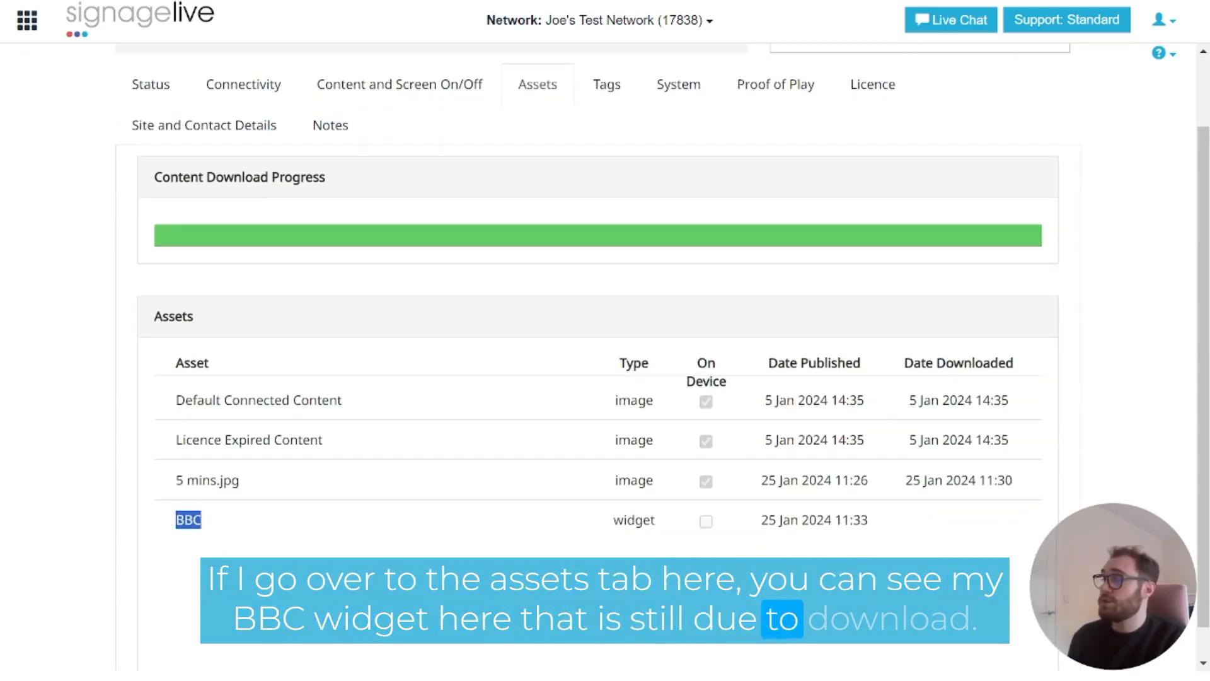
{"action": "left_click", "coordinate": [189, 521]}
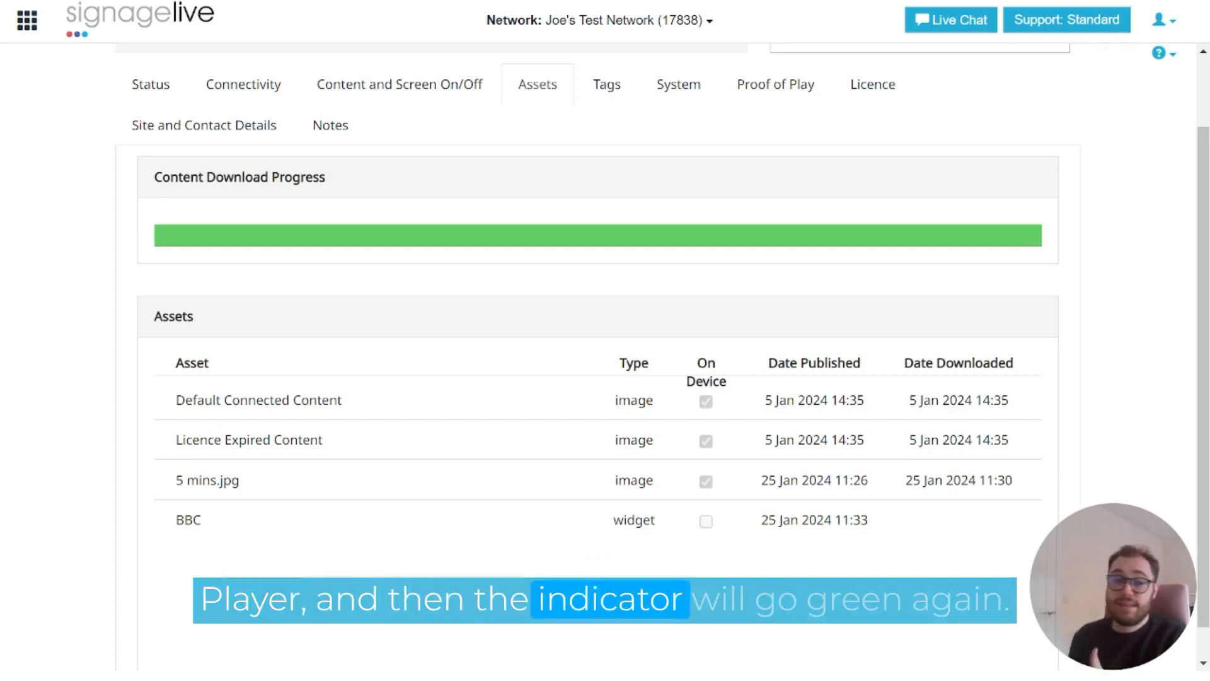
- Return to the player's content schedules, refresh the player details and recheck the playlist's download status
{"action": "scroll", "coordinate": [598, 378], "scroll_direction": "up", "scroll_amount": 2}
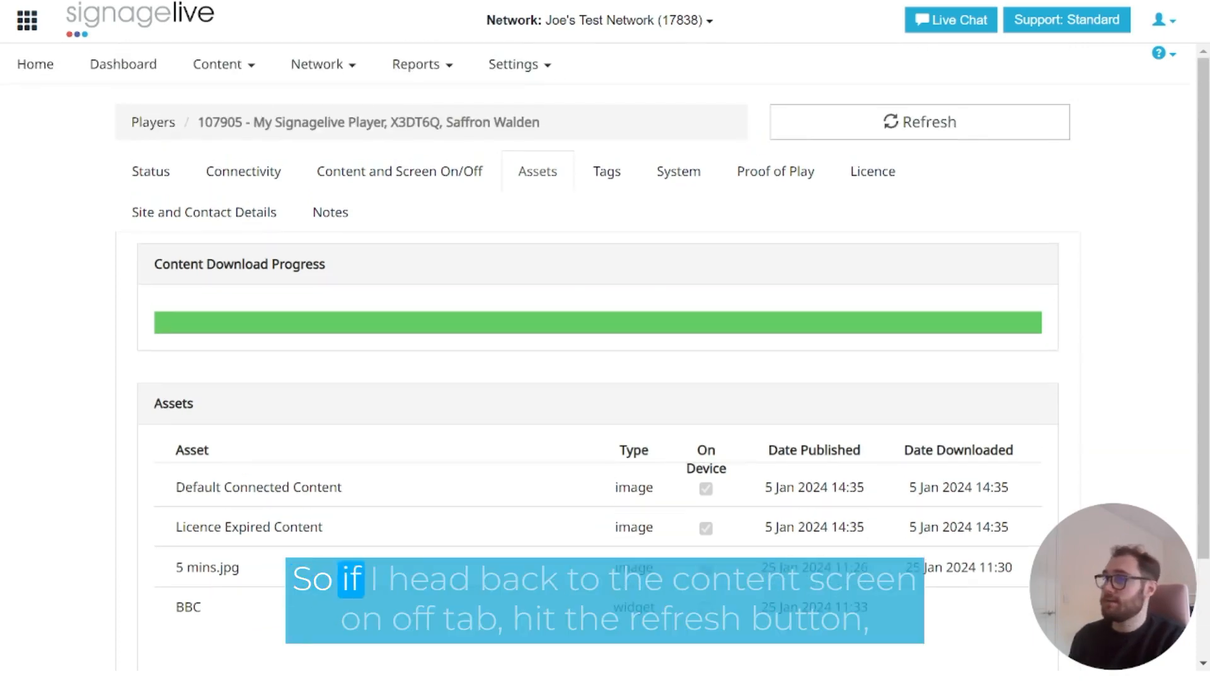
{"action": "left_click", "coordinate": [400, 171]}
{"action": "scroll", "coordinate": [919, 189], "scroll_direction": "down", "scroll_amount": 2}
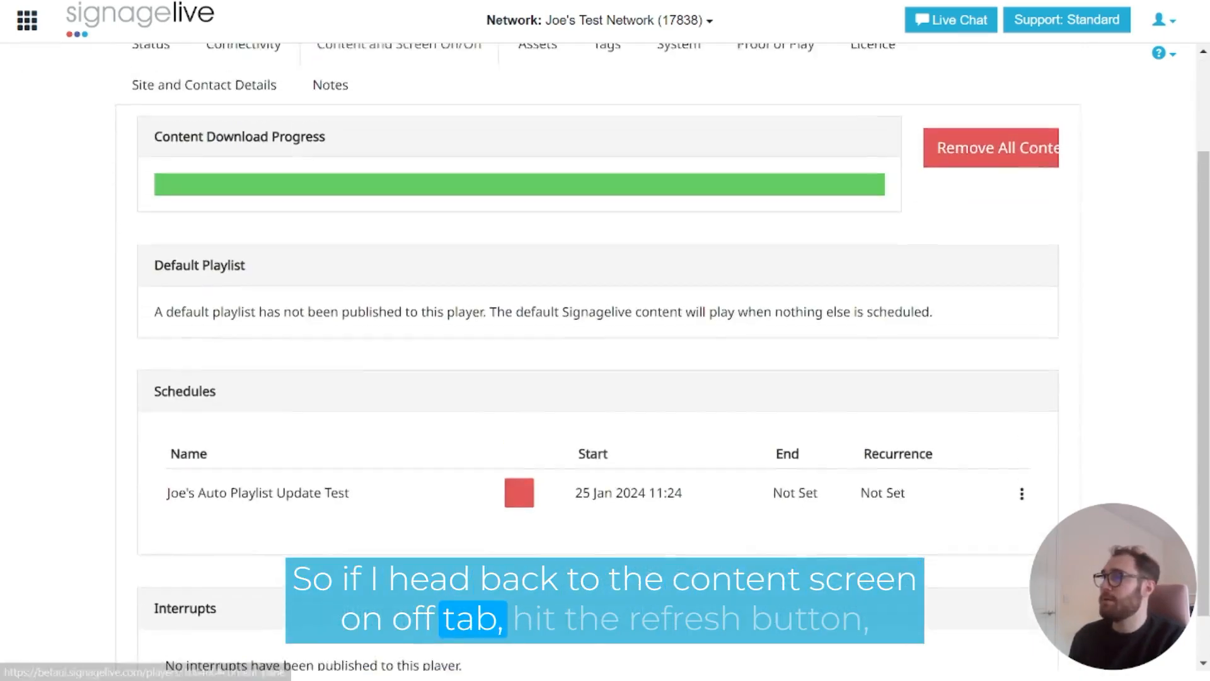
{"action": "scroll", "coordinate": [919, 189], "scroll_direction": "up", "scroll_amount": 2}
{"action": "left_click", "coordinate": [919, 123]}
{"action": "scroll", "coordinate": [919, 189], "scroll_direction": "down", "scroll_amount": 3}
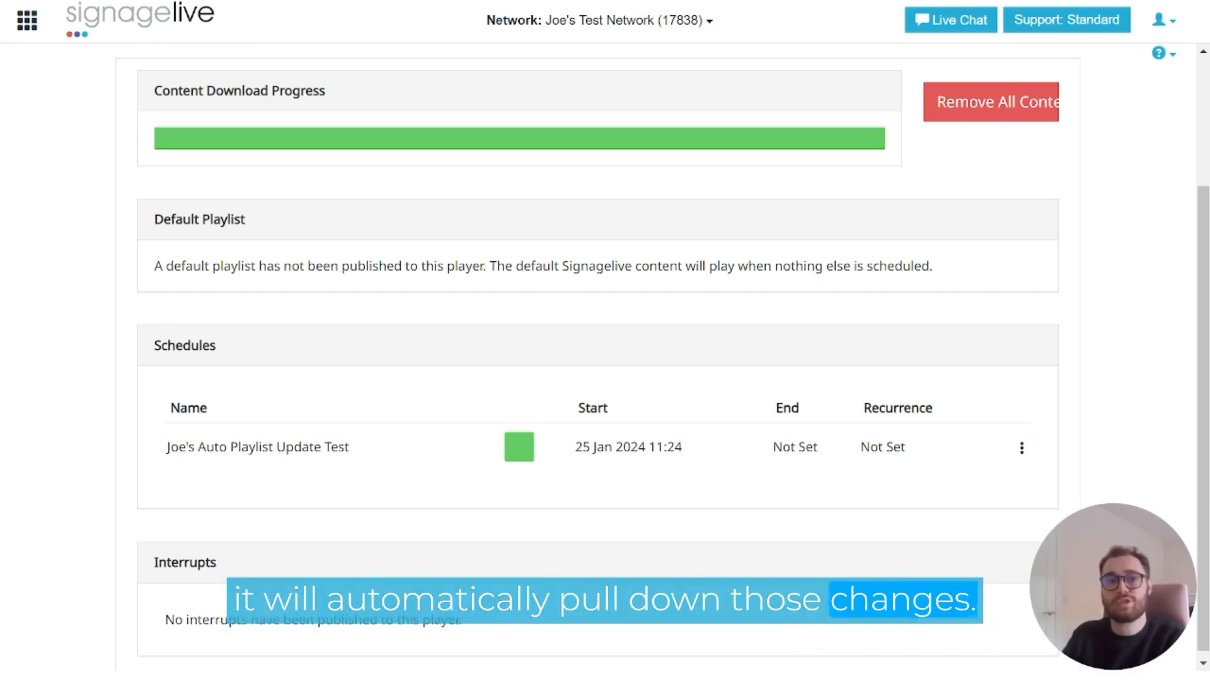
{"action": "scroll", "coordinate": [598, 358], "scroll_direction": "down", "scroll_amount": 1}
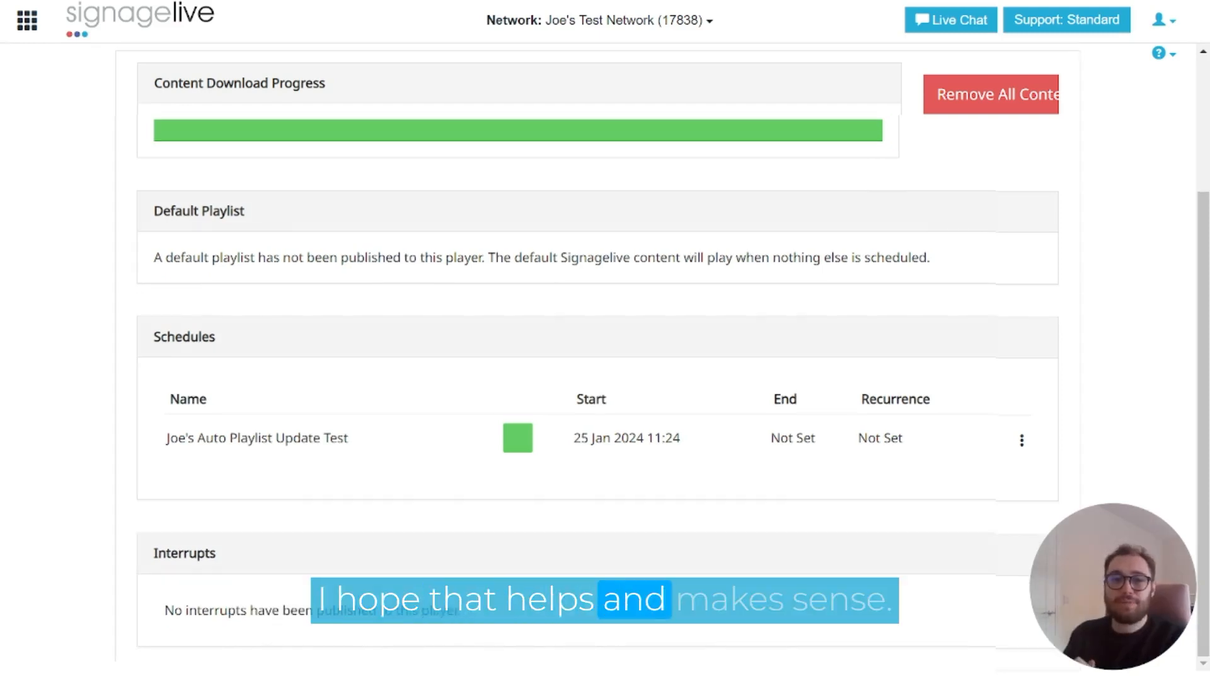